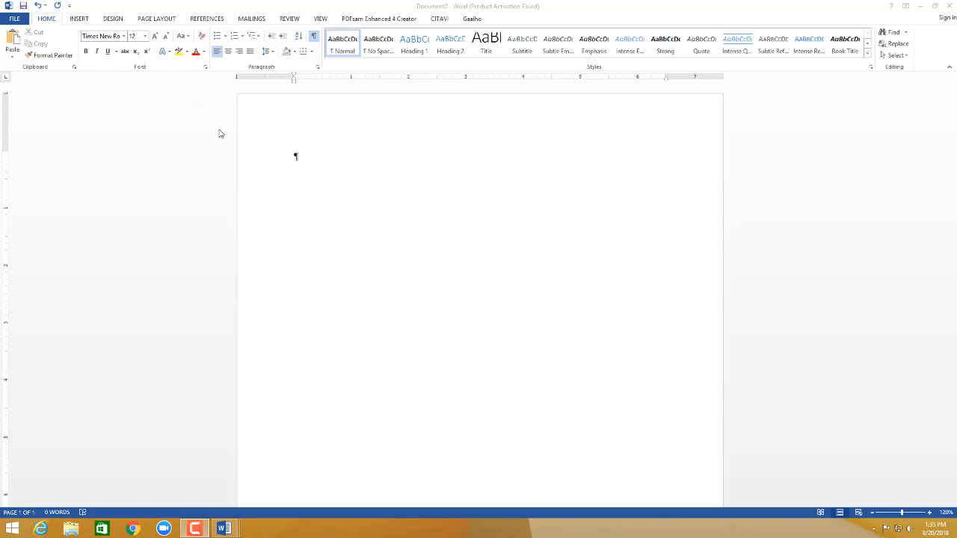
# Step: Enter the label "Table 1" on the first line and start a new paragraph below it
pyautogui.click(308, 161)
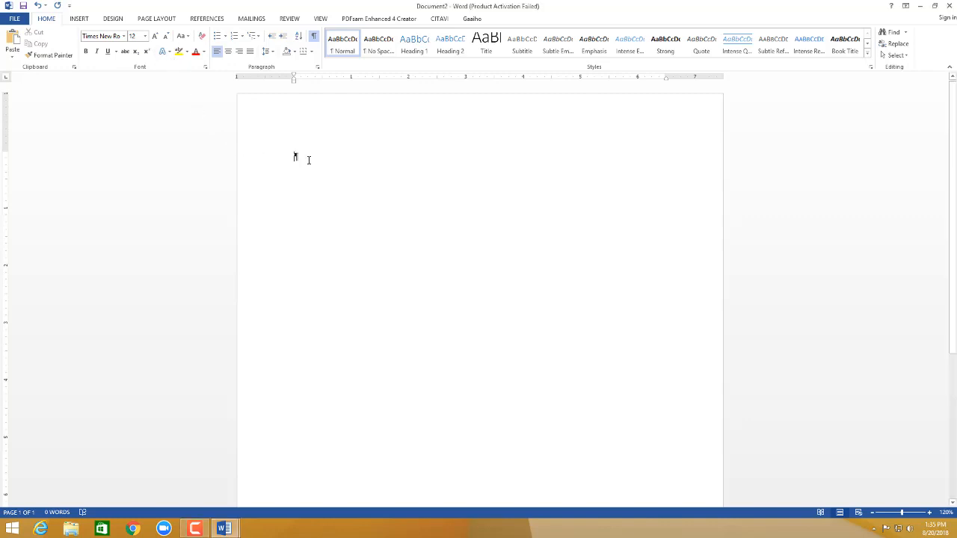
pyautogui.write('Table')
pyautogui.press('Return')
pyautogui.hotkey('alt', 'p')
pyautogui.click(321, 182)
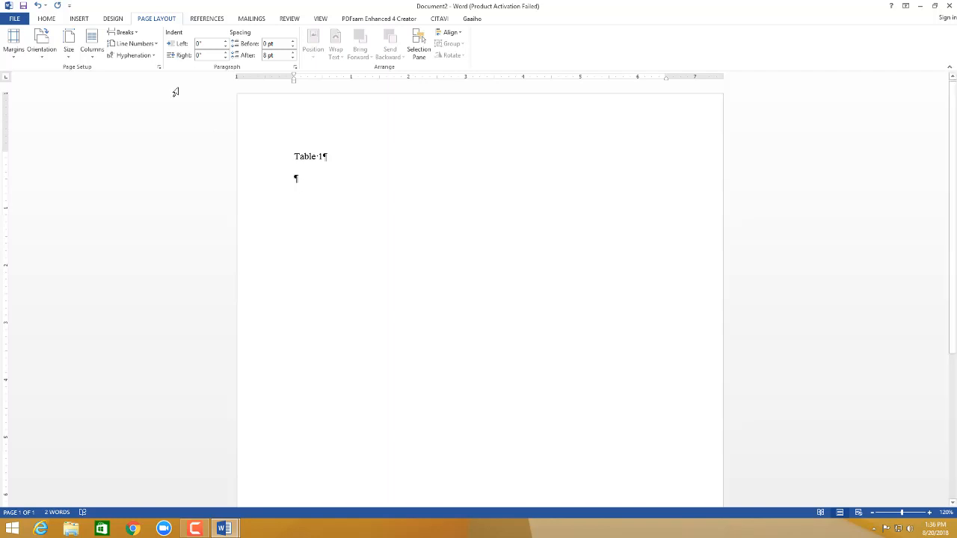
# Step: Insert a table with 2 columns and 20 rows below the "Table 1" label
pyautogui.click(79, 20)
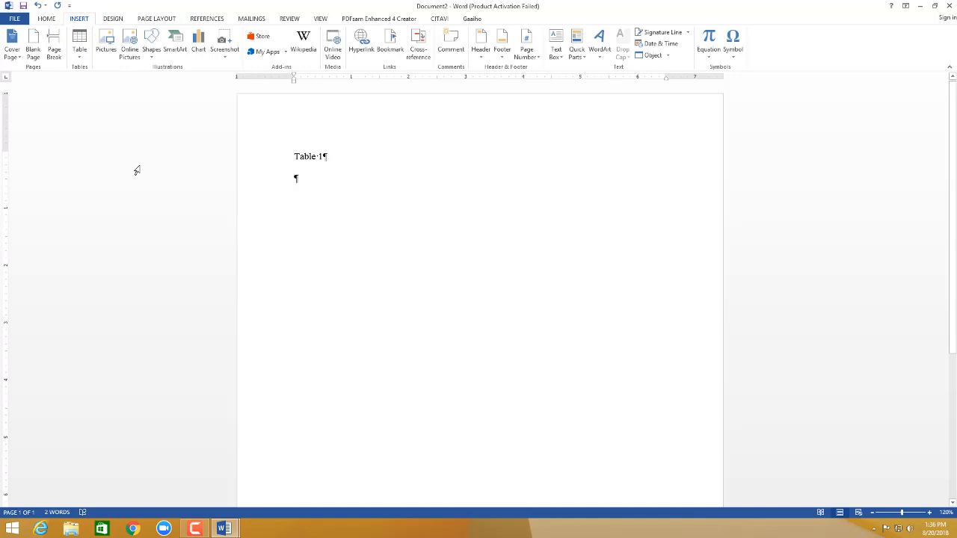
pyautogui.click(79, 54)
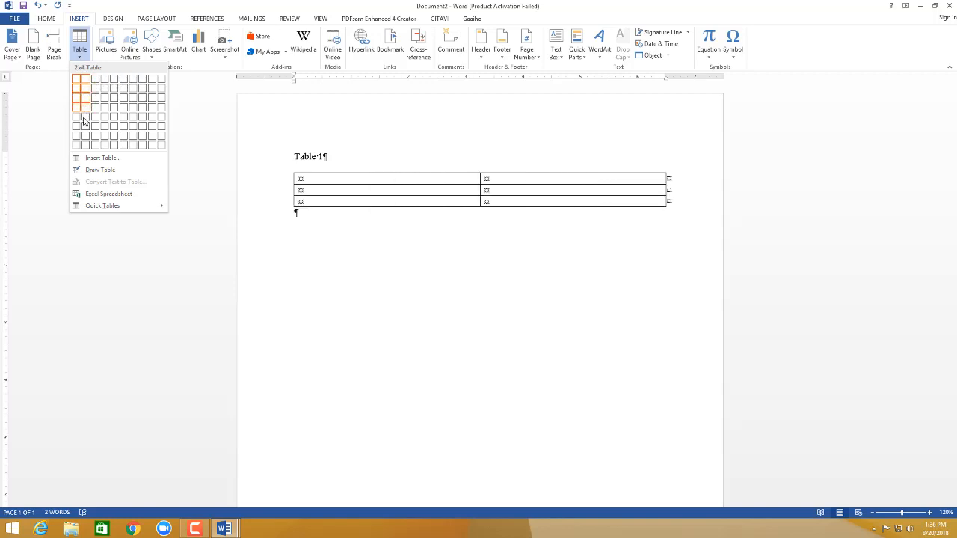
pyautogui.click(93, 159)
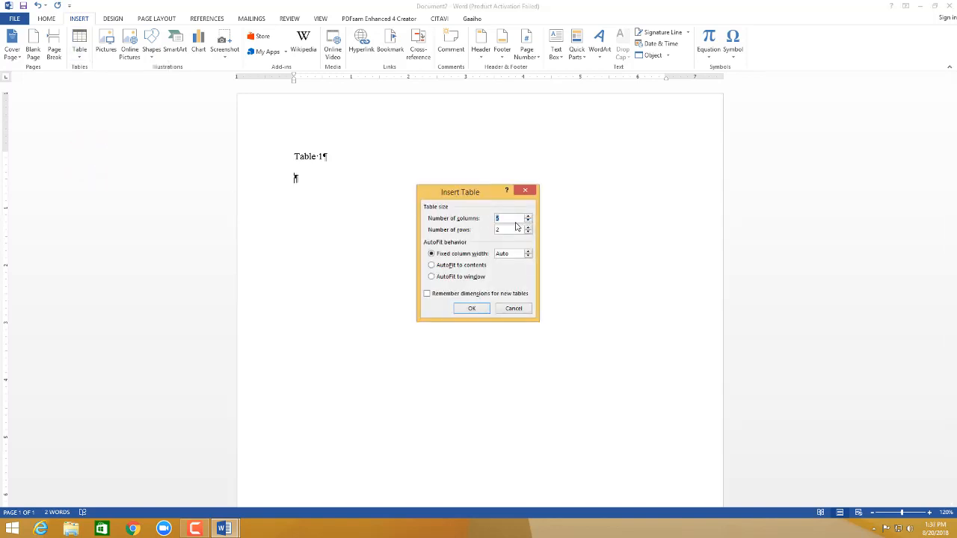
pyautogui.doubleClick(509, 230)
pyautogui.write('1')
pyautogui.press('BackSpace')
pyautogui.write('20')
pyautogui.press('Return')
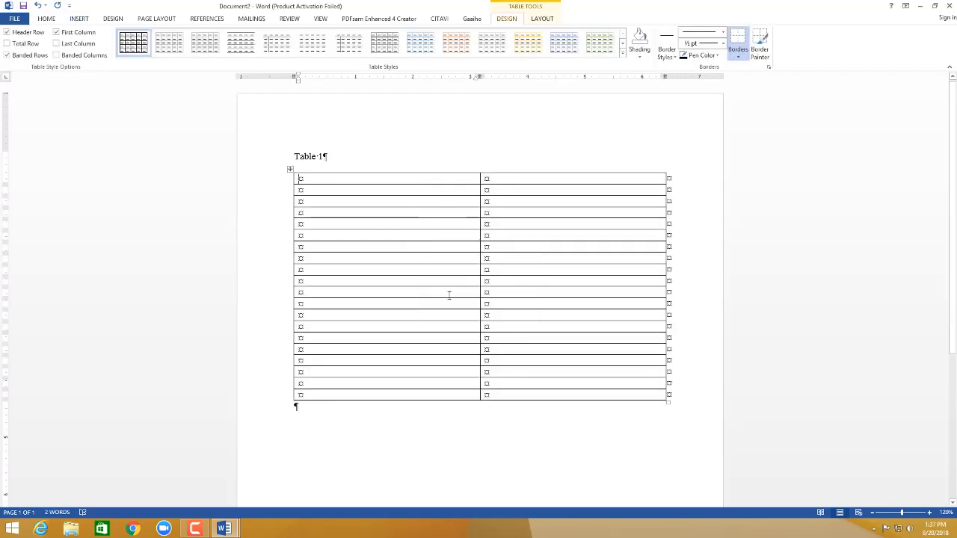
pyautogui.scroll(-3, 542, 361)
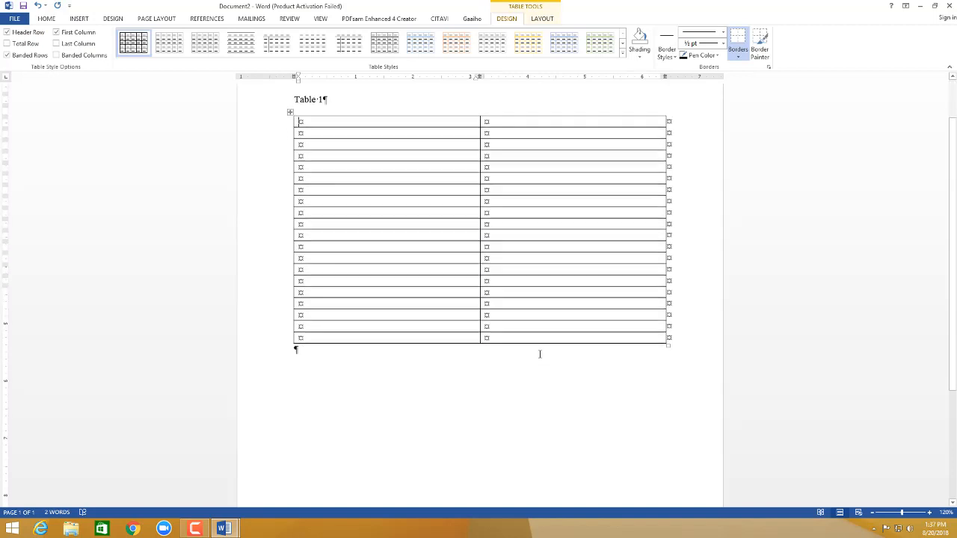
pyautogui.scroll(3, 538, 353)
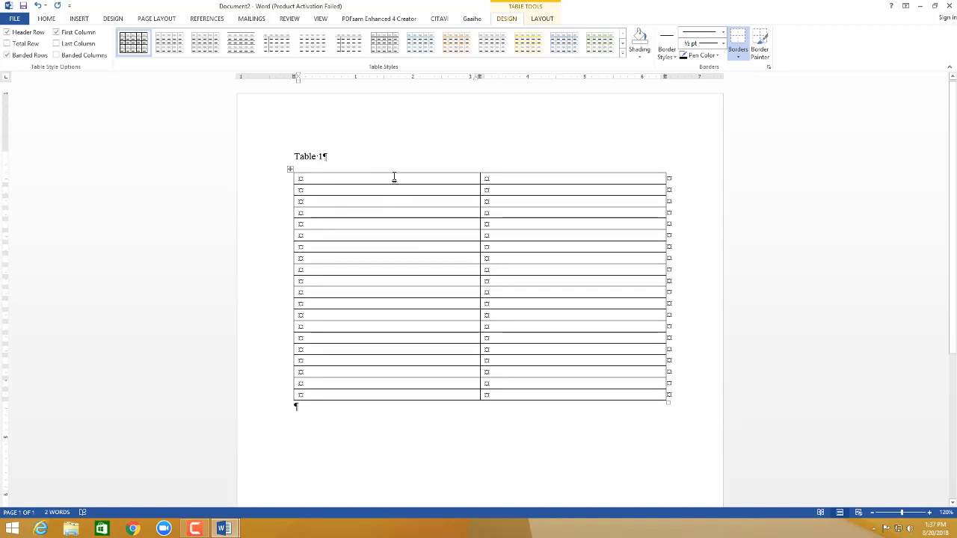
# Step: Merge the two cells of the table's first row into one
pyautogui.moveTo(500, 177); pyautogui.dragTo(442, 178)
pyautogui.rightClick(437, 183)
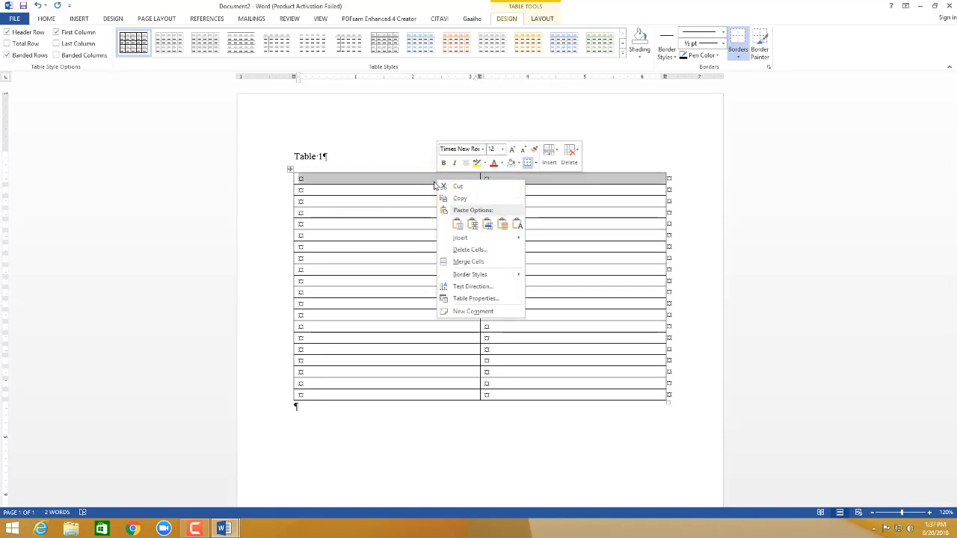
pyautogui.click(494, 263)
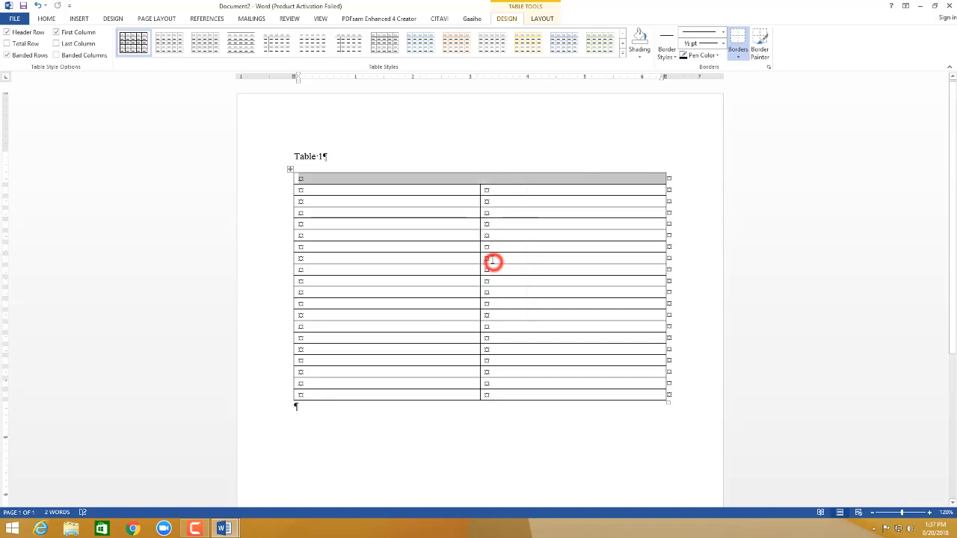
# Step: Enter the title "List of Bible Characters" in the merged top row and make it italic
pyautogui.click(461, 179)
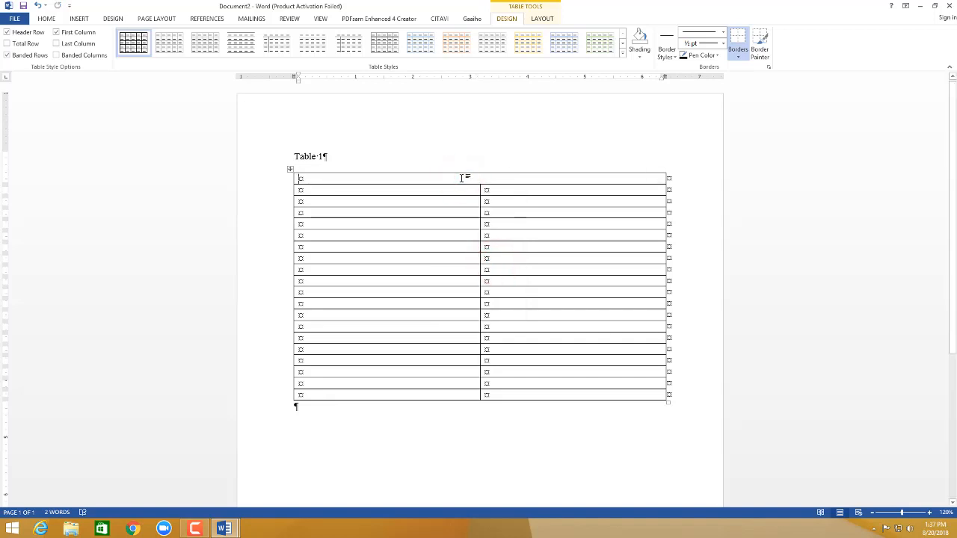
pyautogui.write('List of B')
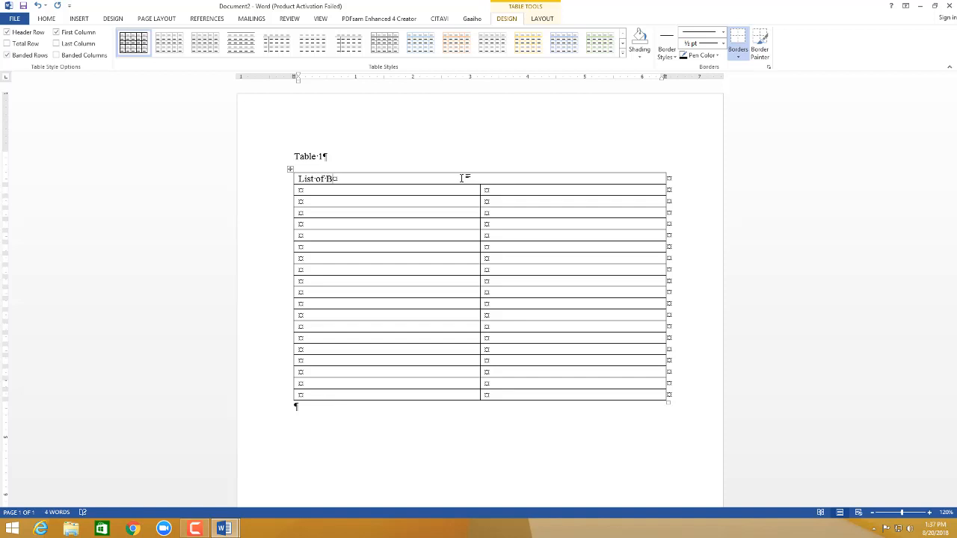
pyautogui.write('ible Characters')
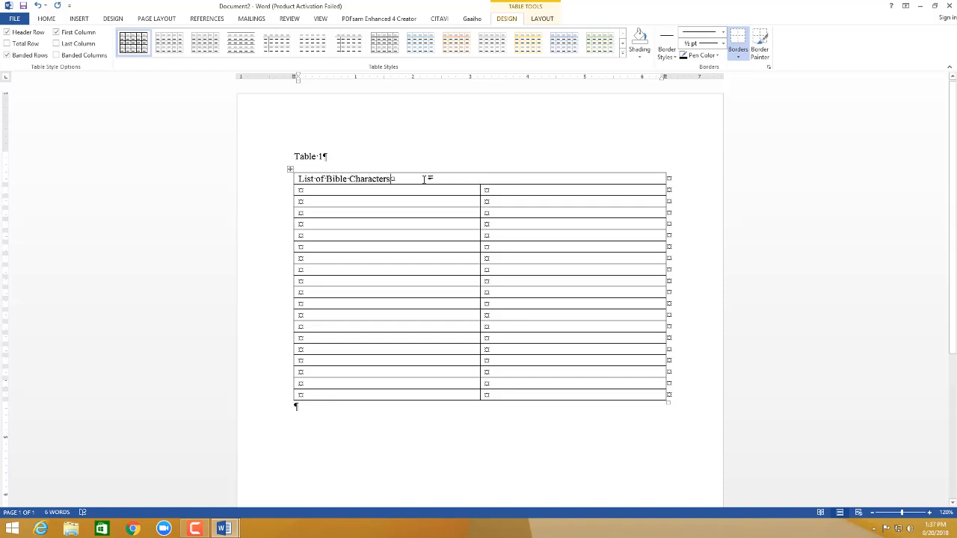
pyautogui.moveTo(424, 180); pyautogui.dragTo(297, 179)
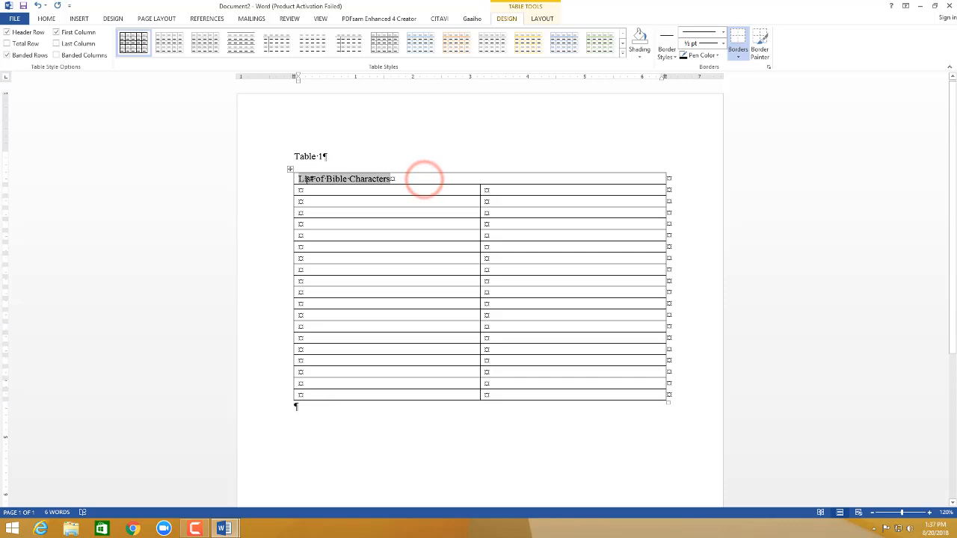
pyautogui.click(47, 18)
pyautogui.click(97, 51)
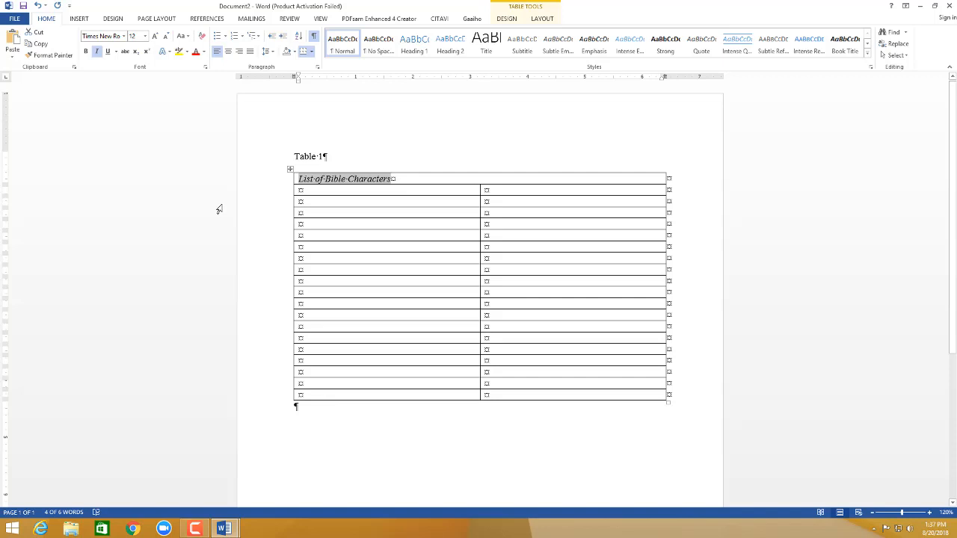
# Step: Enter the column headings "Male" and "Female" in the second row and make both bold
pyautogui.click(353, 190)
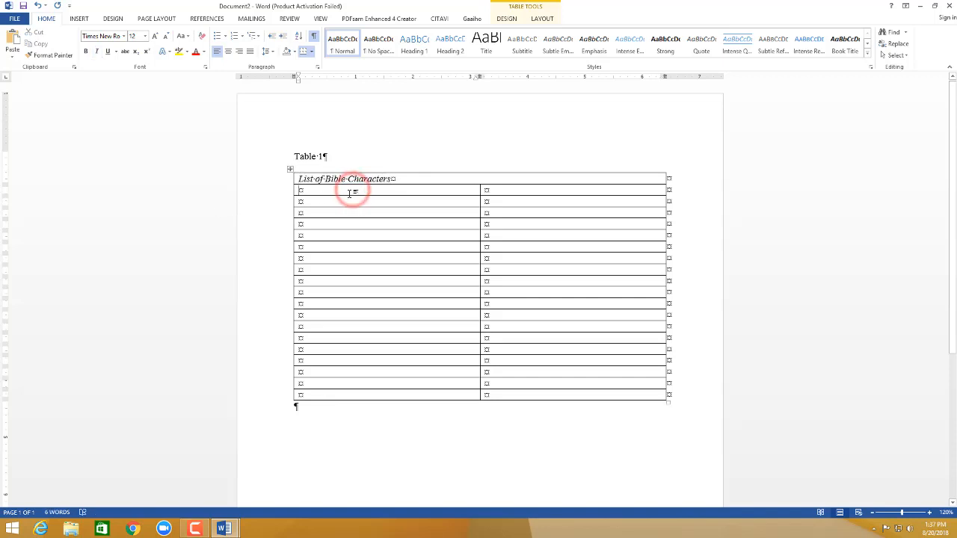
pyautogui.write('Male')
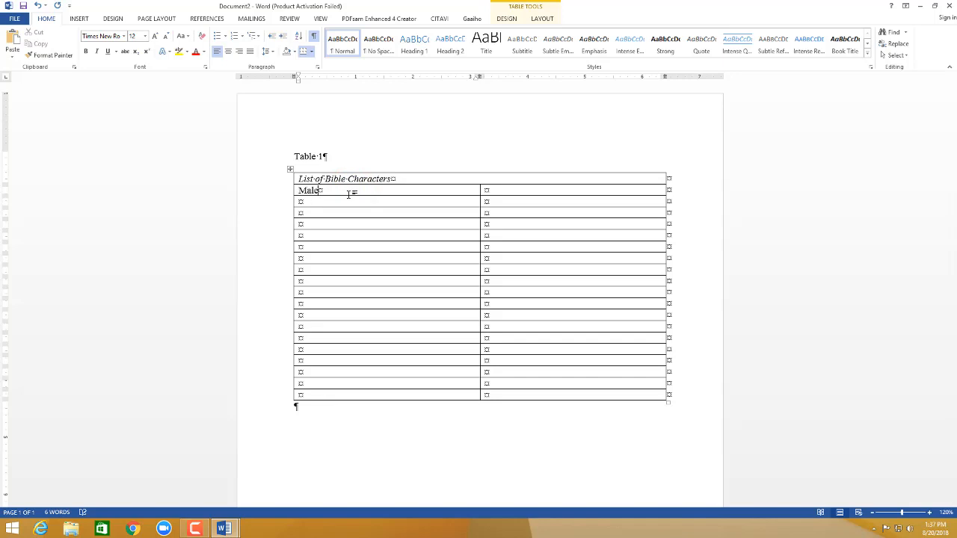
pyautogui.press('Tab')
pyautogui.write('Fema')
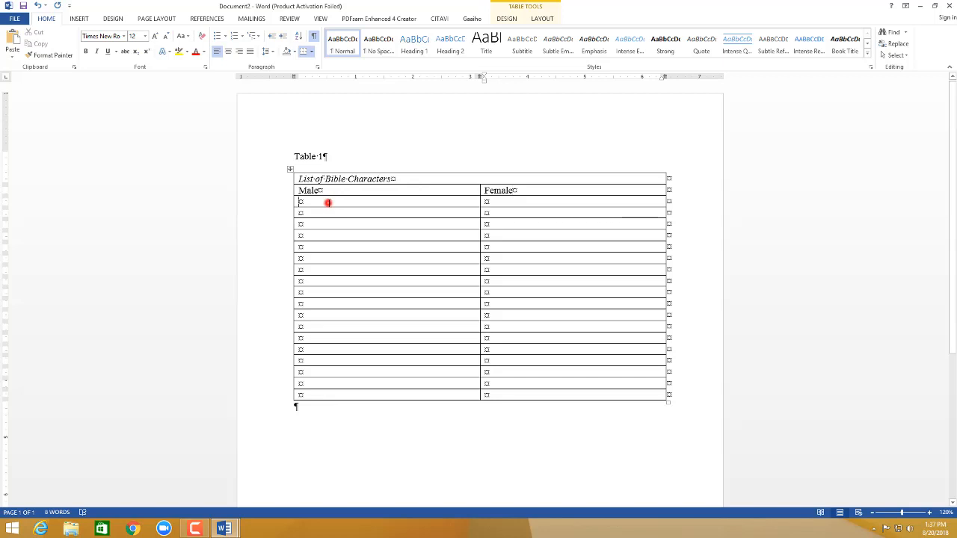
pyautogui.click(327, 203)
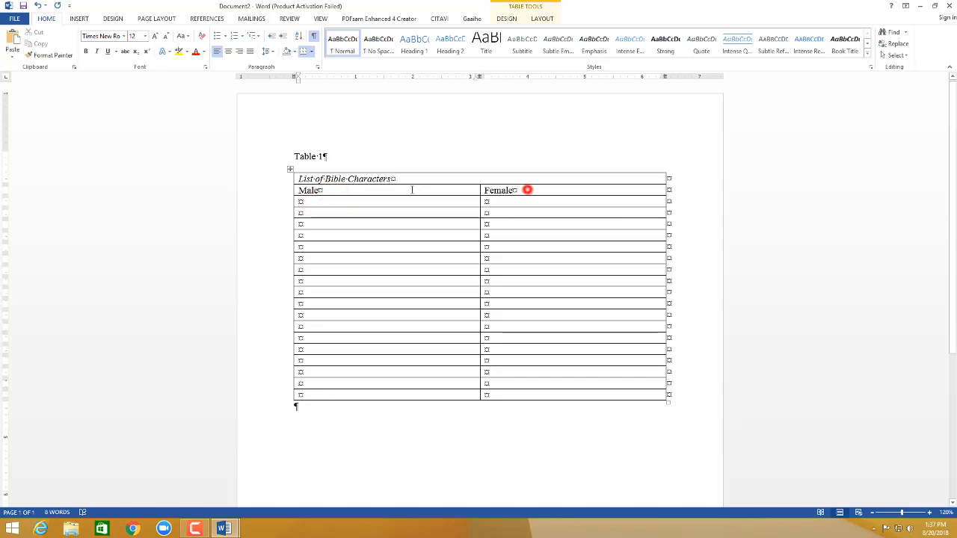
pyautogui.moveTo(411, 190); pyautogui.dragTo(379, 191)
pyautogui.hotkey('ctrl', 'b')
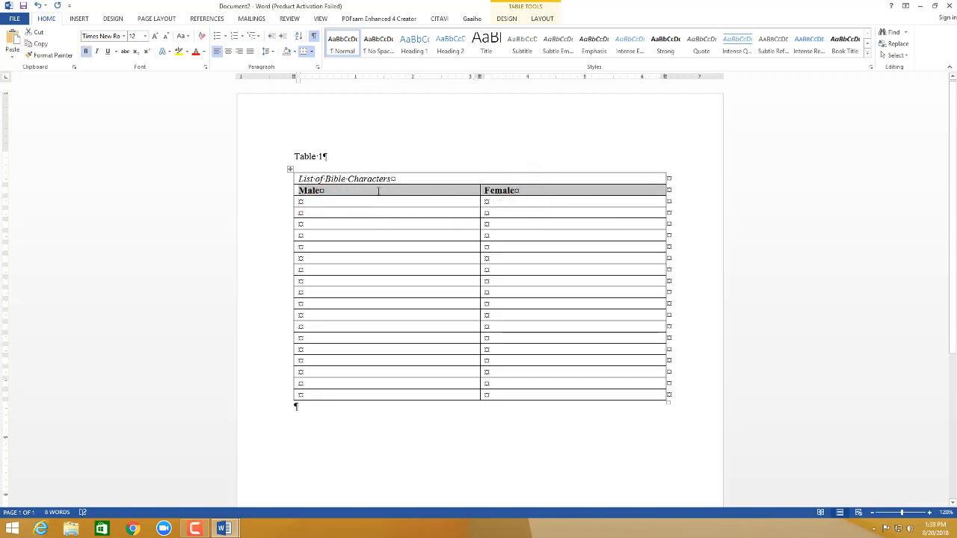
# Step: Extend the two column headings to "Male characters" and "Female characters", copying the added word from the first heading to the second
pyautogui.click(367, 190)
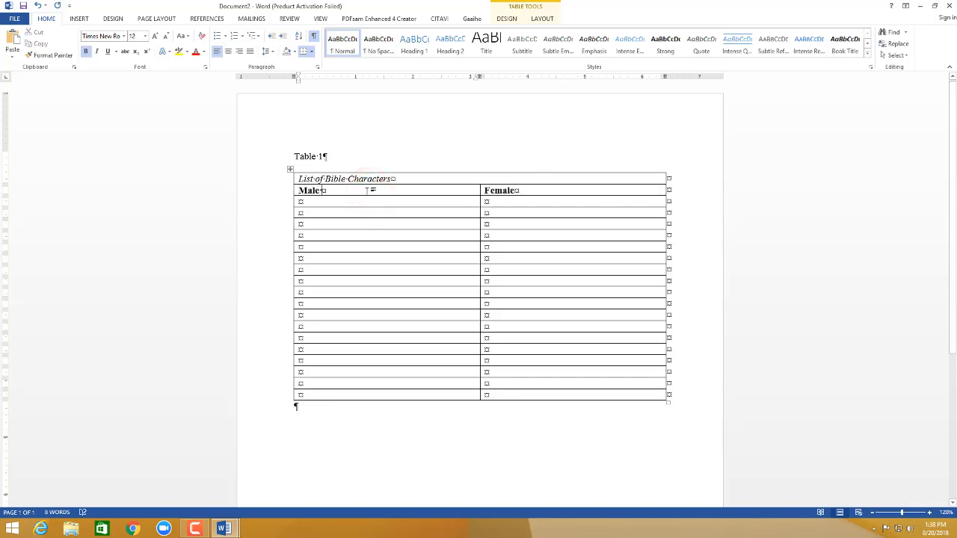
pyautogui.write('C')
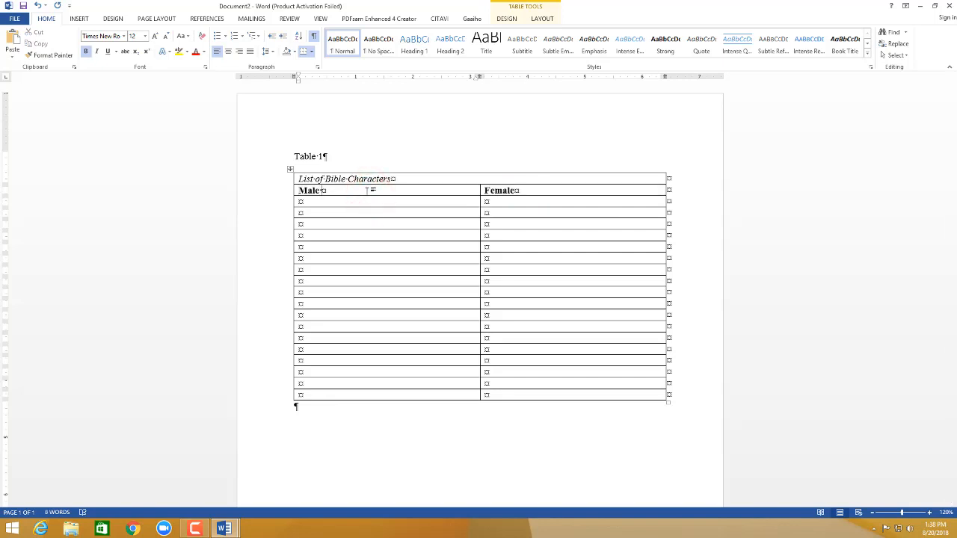
pyautogui.write(' characters')
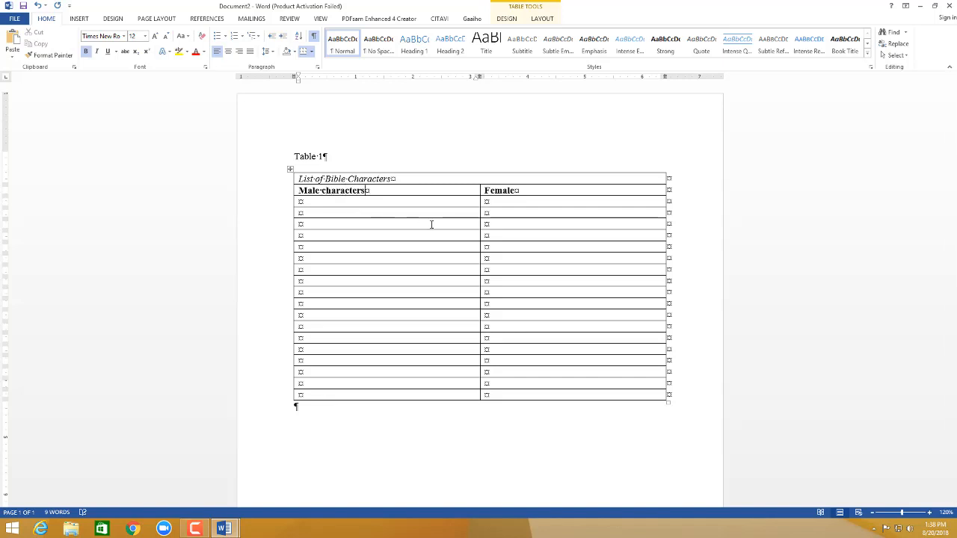
pyautogui.rightClick(359, 191)
pyautogui.doubleClick(359, 192)
pyautogui.hotkey('ctrl', 'c')
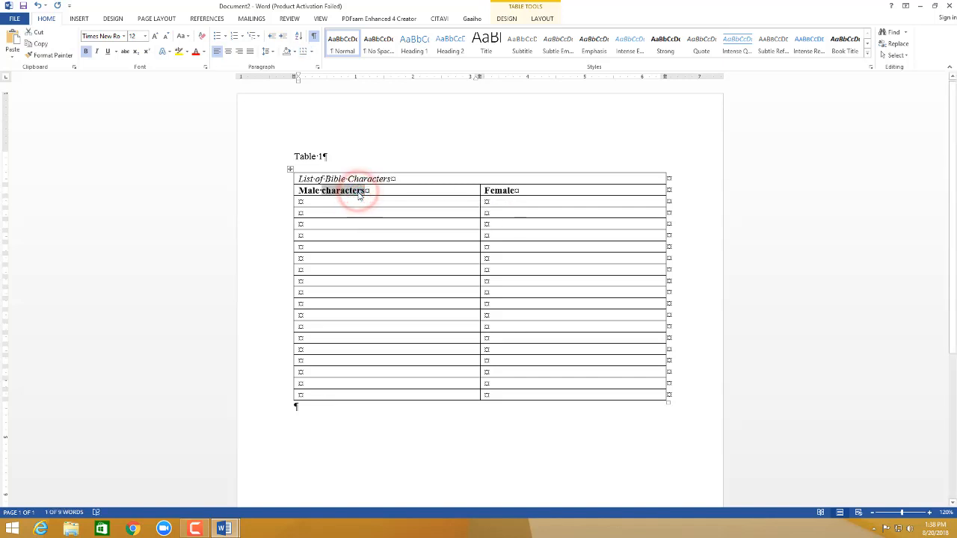
pyautogui.click(528, 189)
pyautogui.hotkey('ctrl', 'v')
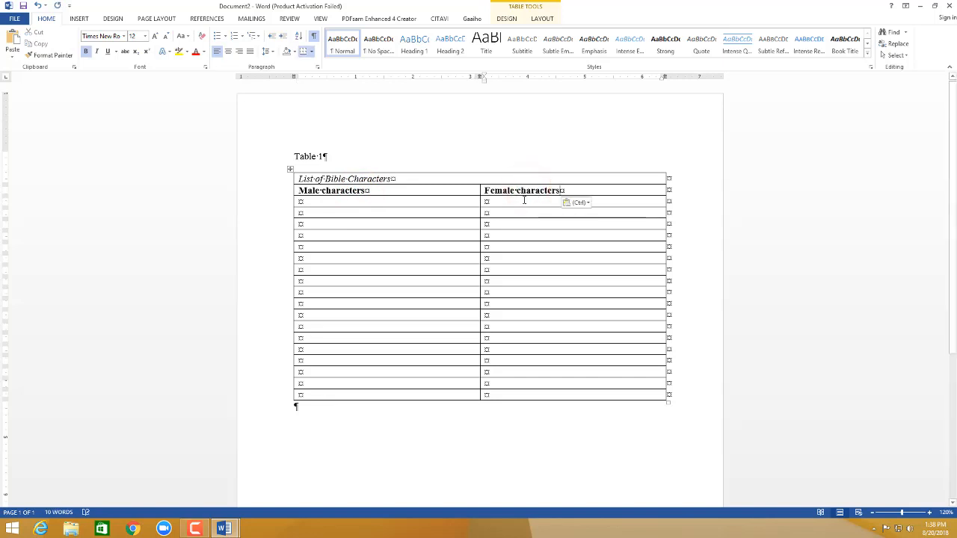
# Step: Fill the first row under the headings with "Adam" for male and "Eve" for female
pyautogui.click(365, 204)
pyautogui.moveTo(373, 204); pyautogui.dragTo(551, 246)
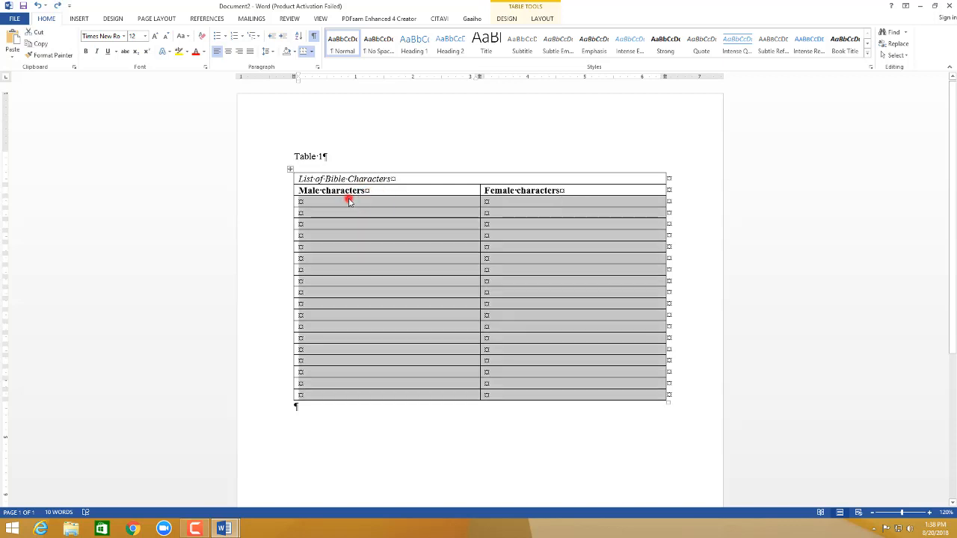
pyautogui.click(348, 202)
pyautogui.write('Adam')
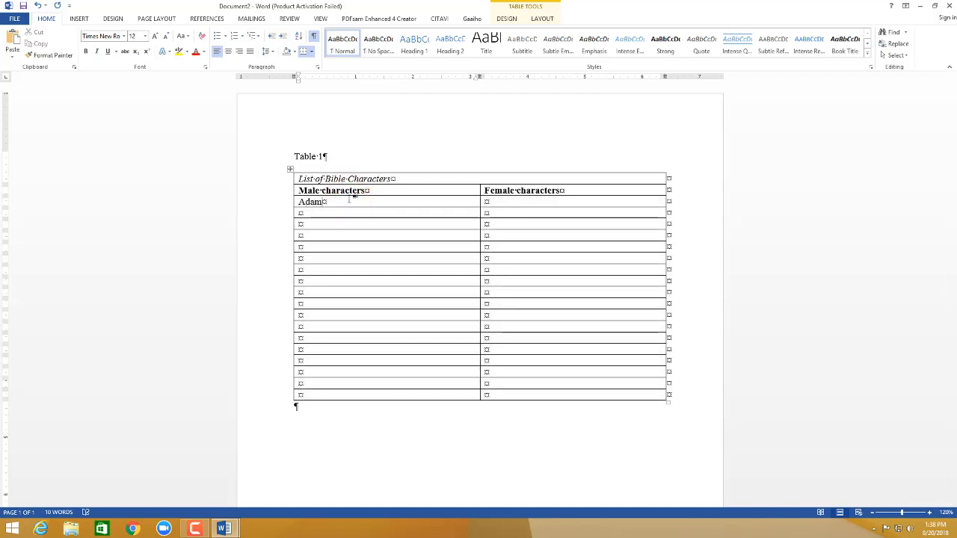
pyautogui.press('Tab')
pyautogui.write('Eve')
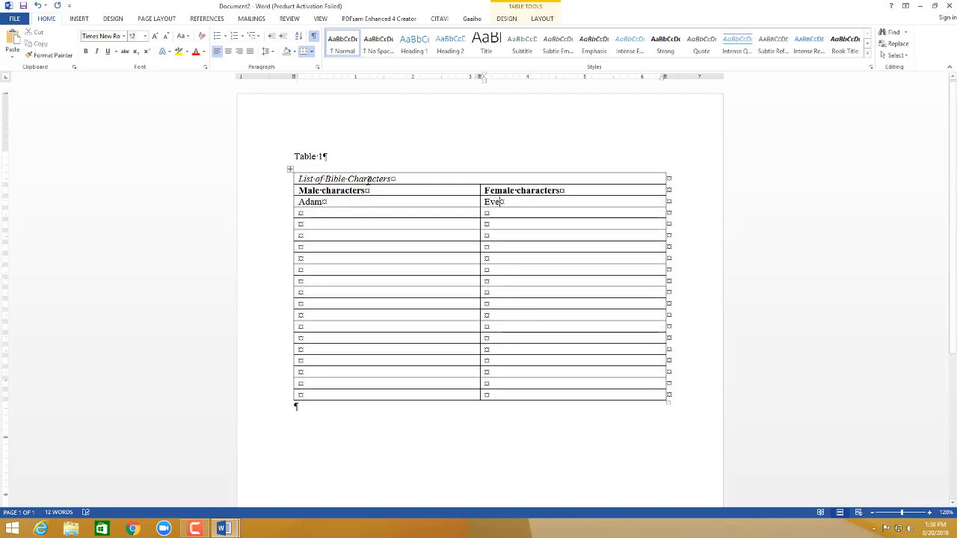
# Step: Copy the Adam and Eve entries into all the remaining empty rows down to the end of the table
pyautogui.moveTo(506, 200); pyautogui.dragTo(562, 394)
pyautogui.hotkey('ctrl', 'v')
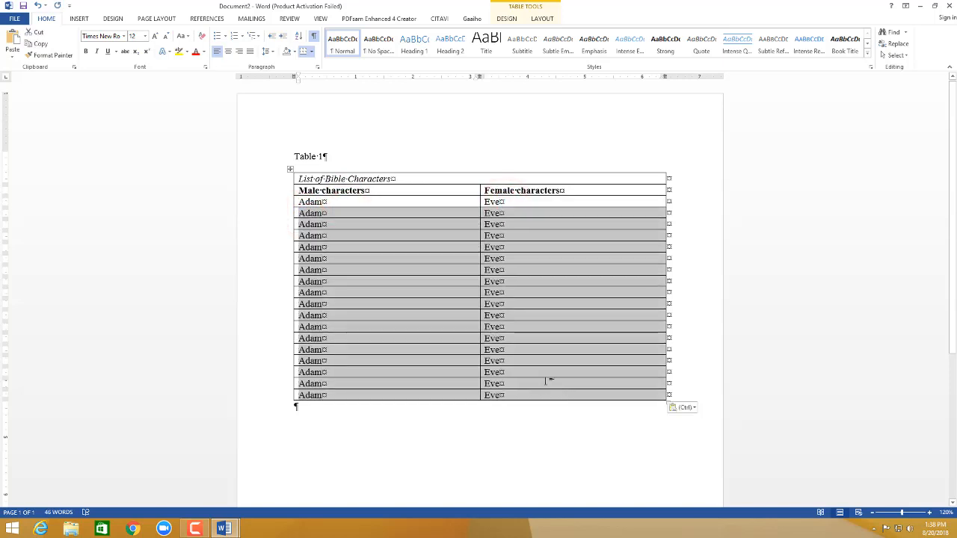
pyautogui.scroll(-5, 546, 382)
pyautogui.scroll(2, 546, 378)
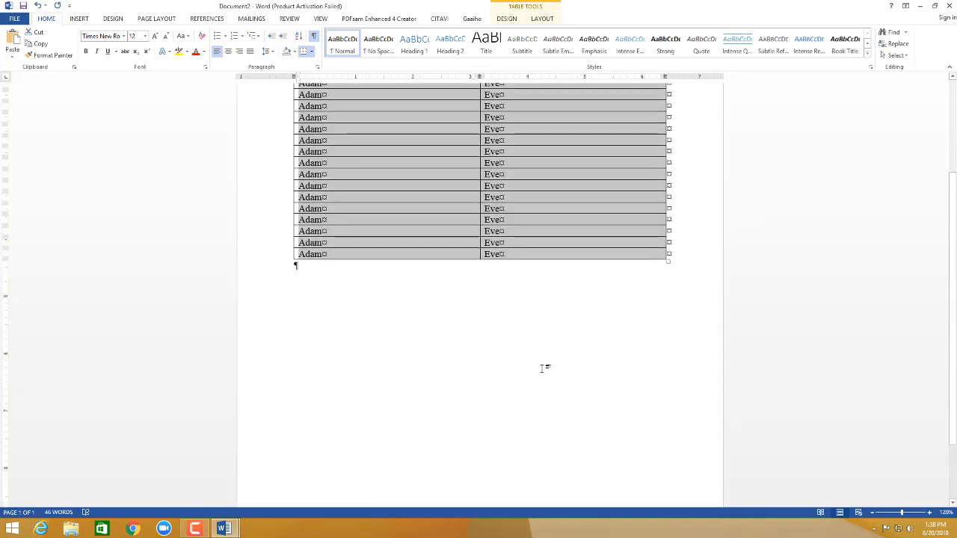
pyautogui.scroll(2, 542, 367)
pyautogui.rightClick(518, 295)
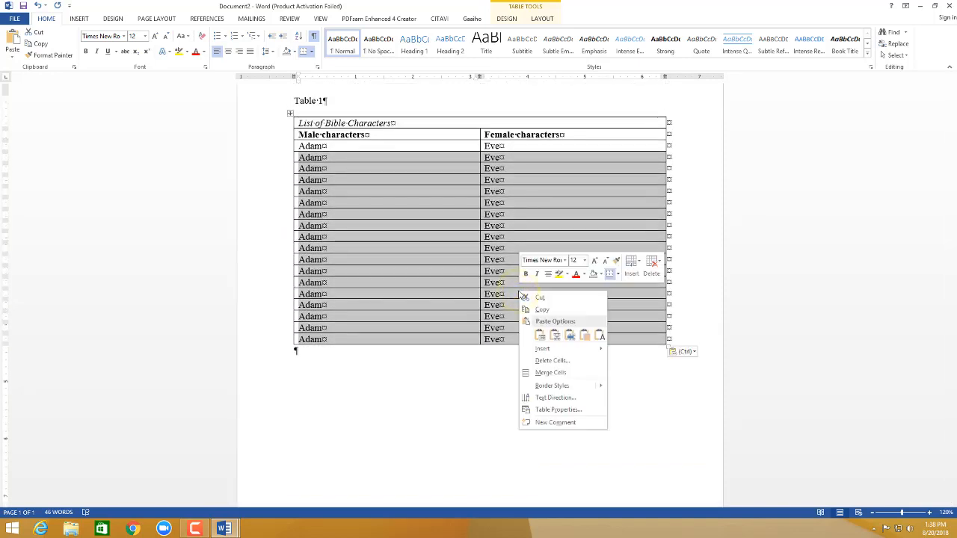
pyautogui.click(513, 292)
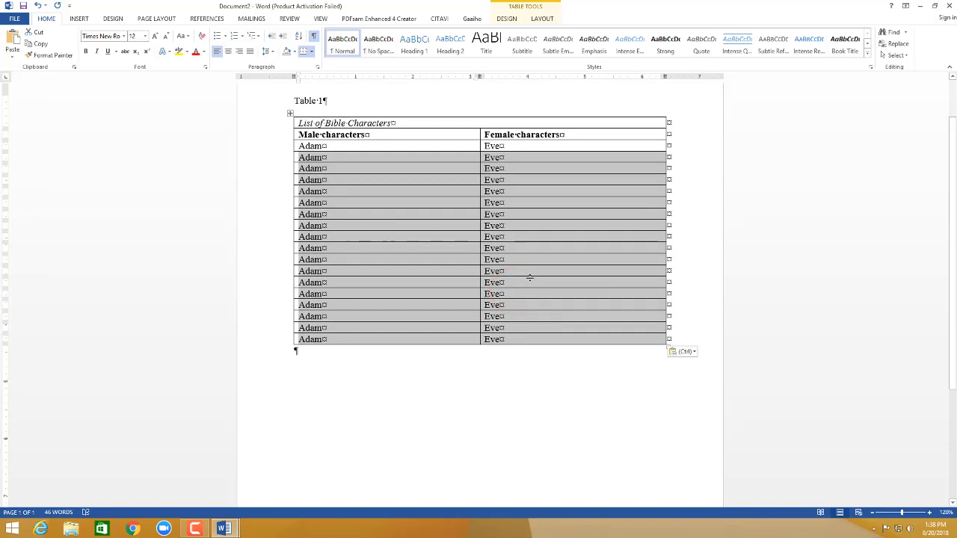
pyautogui.rightClick(529, 277)
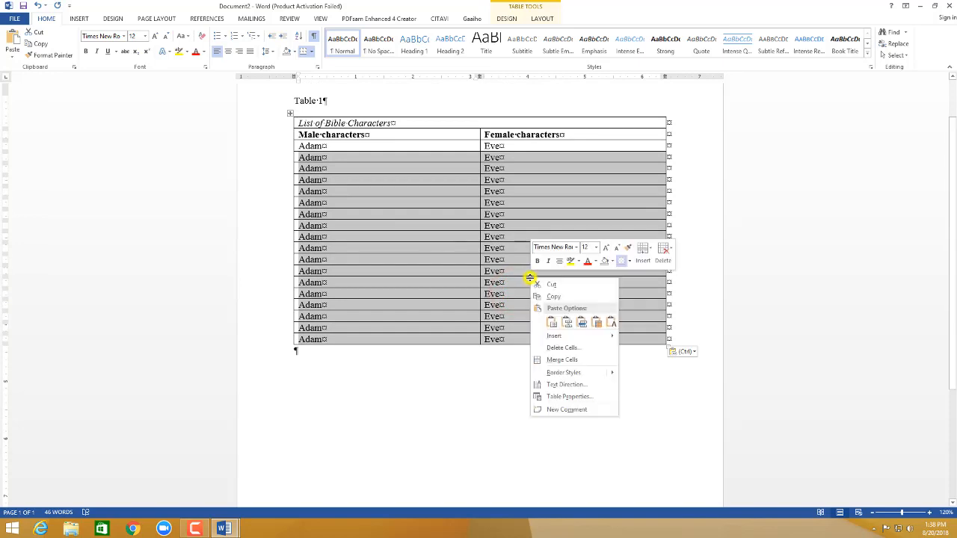
pyautogui.click(588, 336)
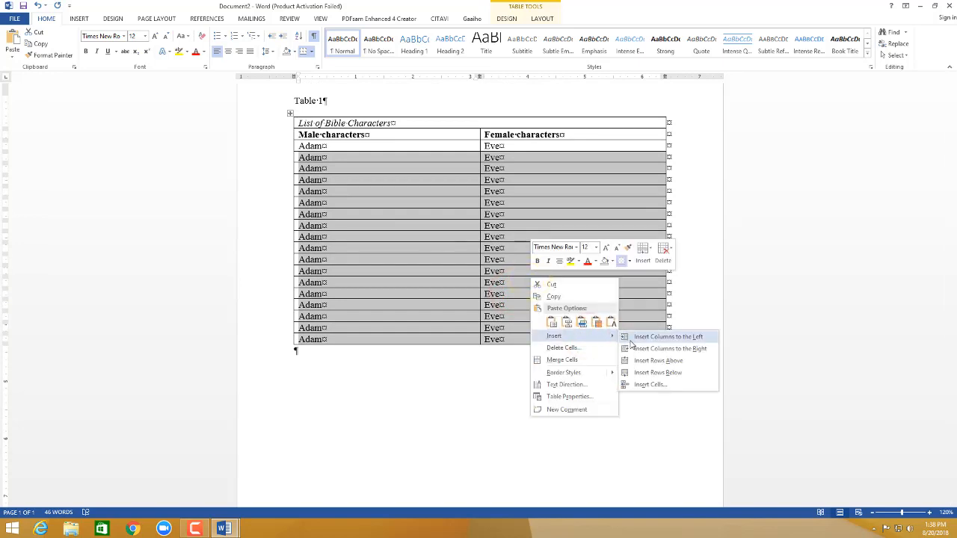
pyautogui.click(521, 298)
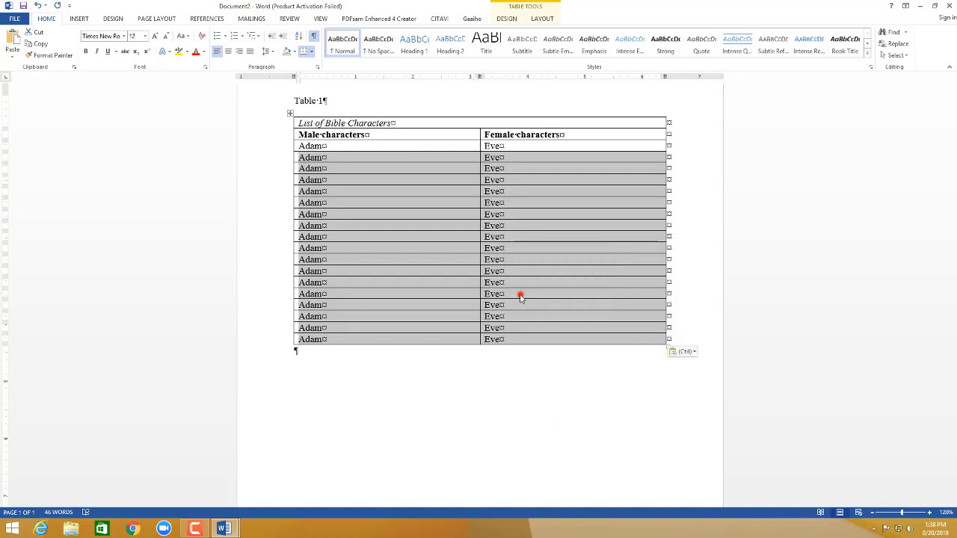
# Step: Insert one empty row below the last Adam and Eve row of the table
pyautogui.moveTo(514, 331); pyautogui.dragTo(363, 338)
pyautogui.rightClick(363, 340)
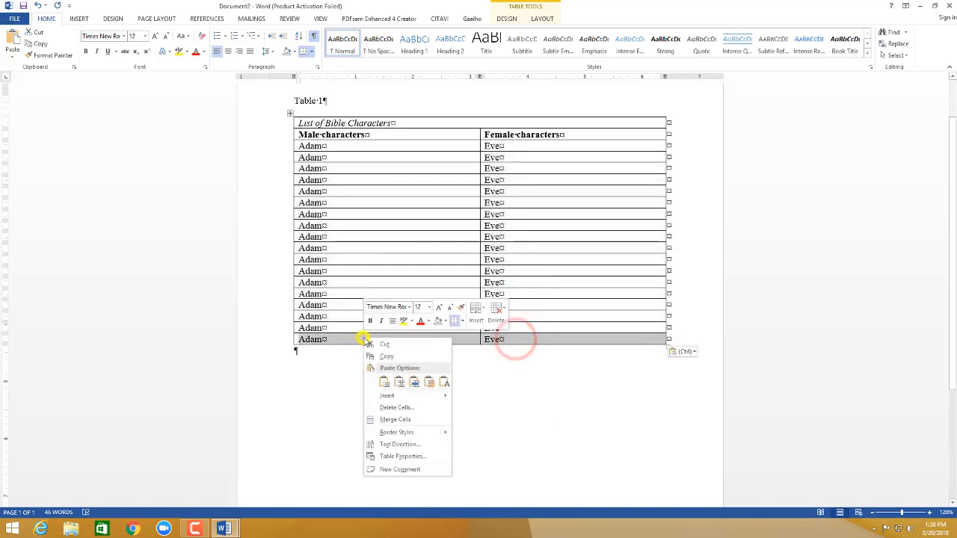
pyautogui.click(421, 396)
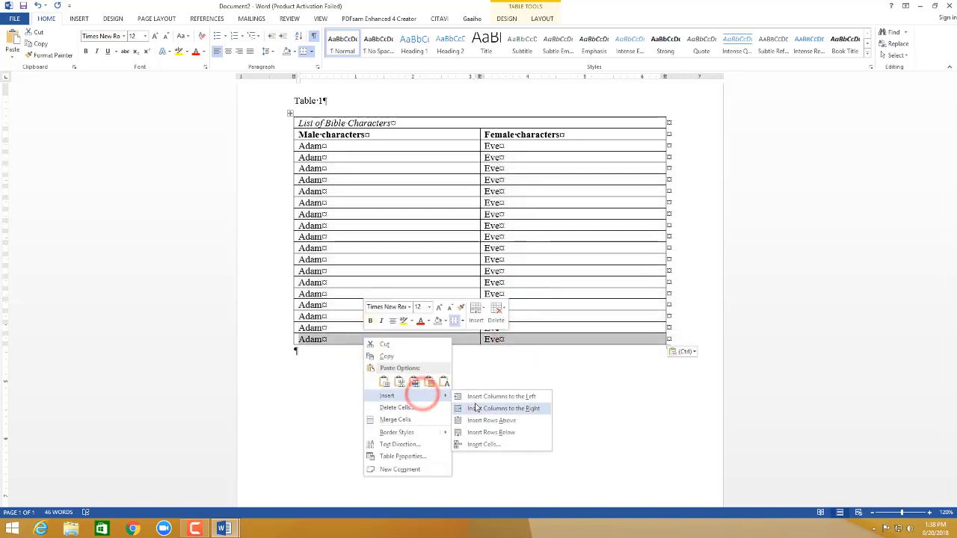
pyautogui.click(484, 432)
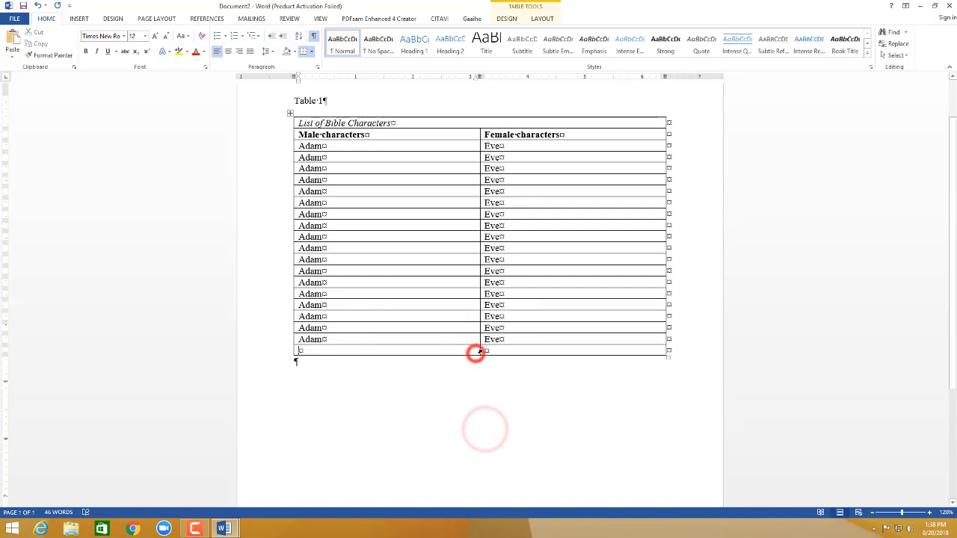
# Step: Insert a block of new rows below the Adam and Eve rows, as many as all of those rows together
pyautogui.moveTo(508, 338); pyautogui.dragTo(302, 147)
pyautogui.rightClick(408, 208)
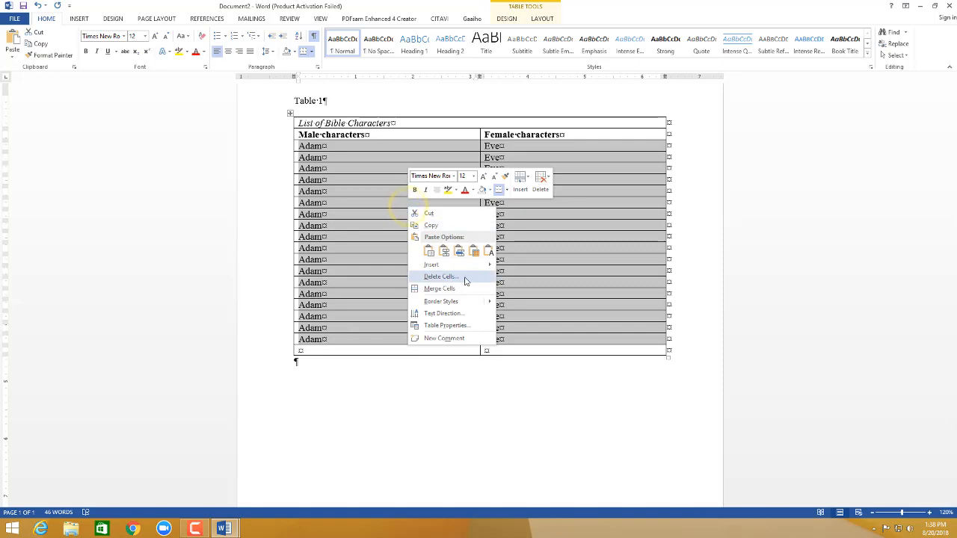
pyautogui.click(484, 263)
pyautogui.click(537, 300)
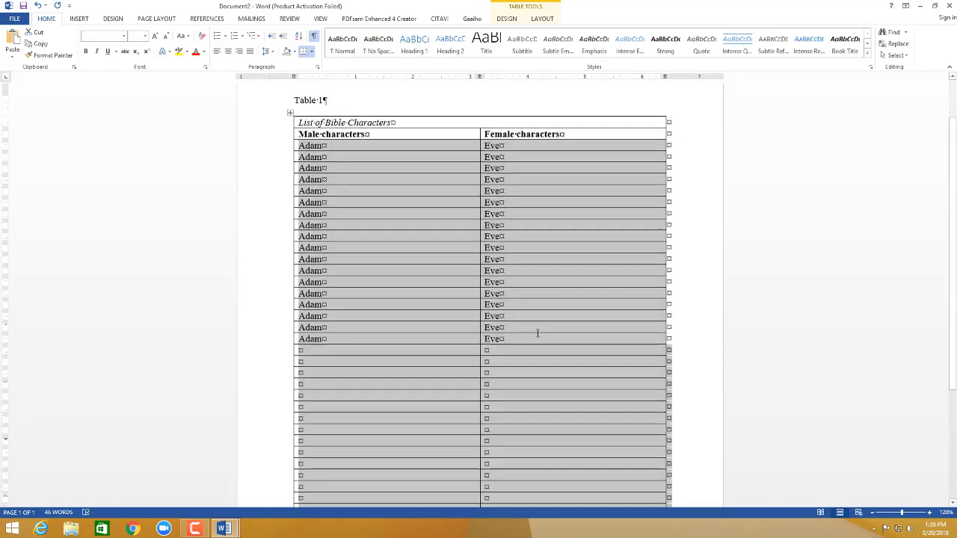
# Step: Paste the copied Adam and Eve entries into all the empty rows at the end of the table
pyautogui.click(533, 343)
pyautogui.moveTo(417, 350); pyautogui.dragTo(524, 411)
pyautogui.hotkey('ctrl', 'v')
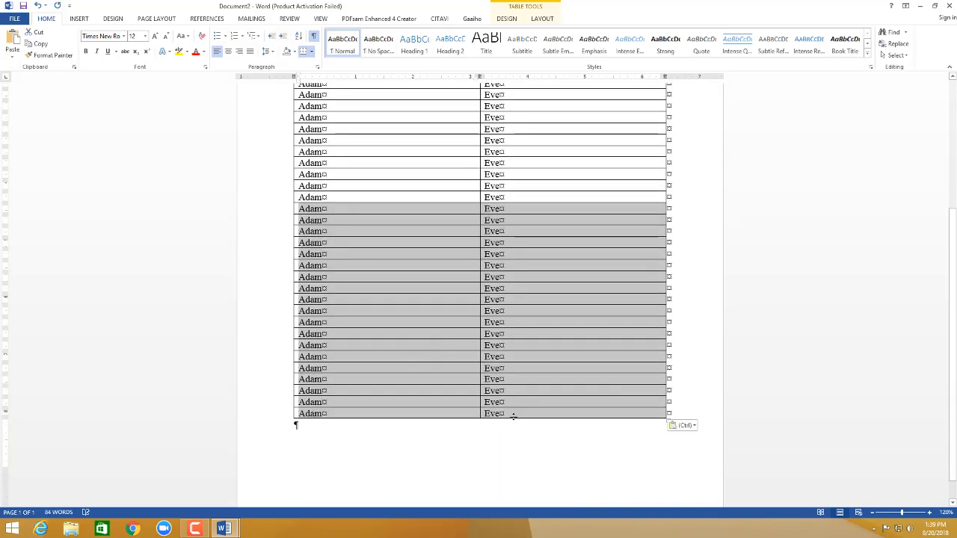
pyautogui.click(482, 440)
pyautogui.scroll(5, 482, 439)
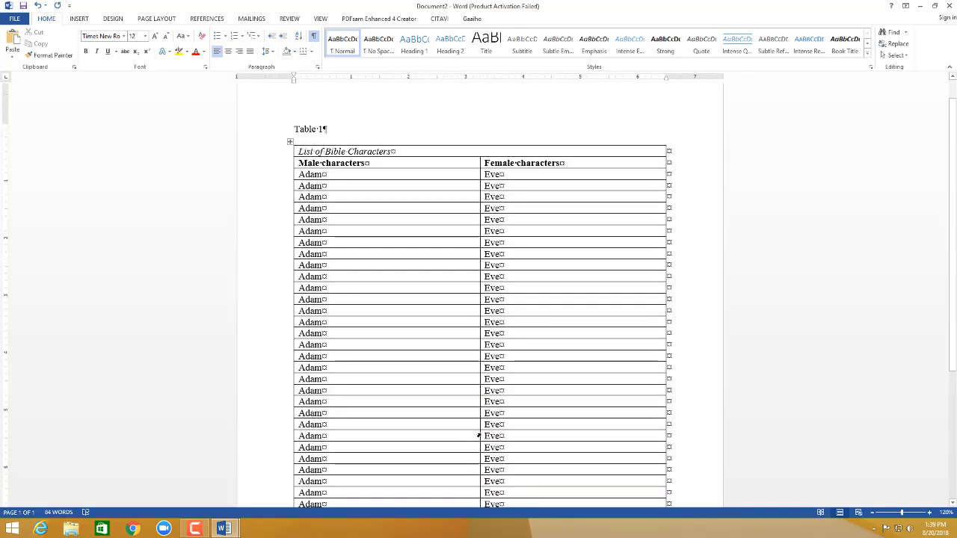
pyautogui.scroll(-4, 479, 435)
pyautogui.scroll(1, 488, 419)
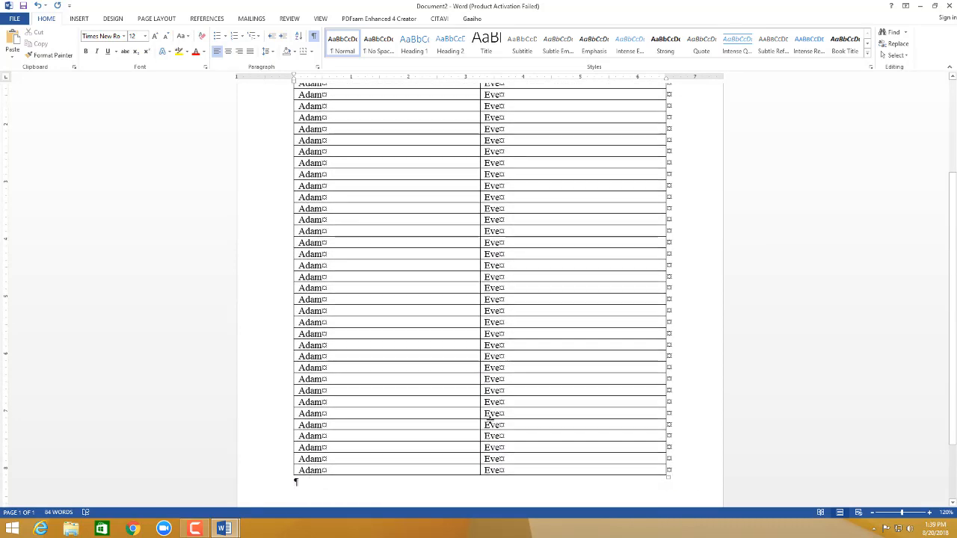
# Step: Undo the last paste and both row insertions at the end of the table
pyautogui.hotkey('ctrl', 'z')
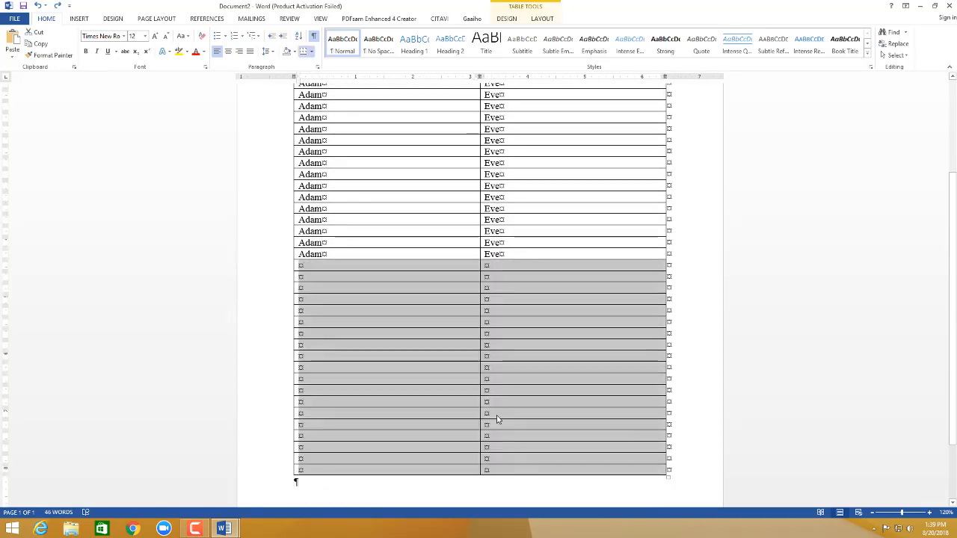
pyautogui.hotkey('ctrl', 'z')
pyautogui.scroll(2, 497, 414)
pyautogui.hotkey('ctrl', 'z')
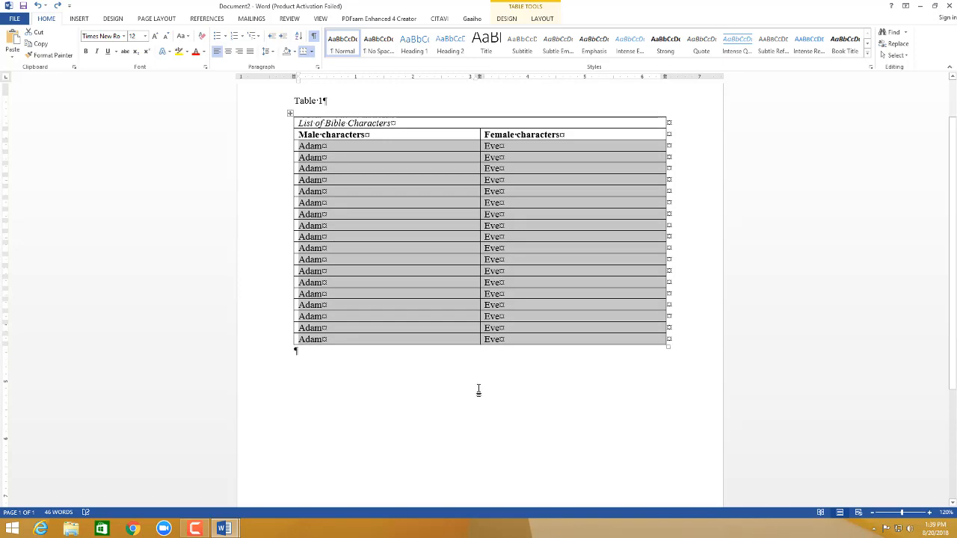
pyautogui.scroll(2, 478, 389)
pyautogui.click(496, 433)
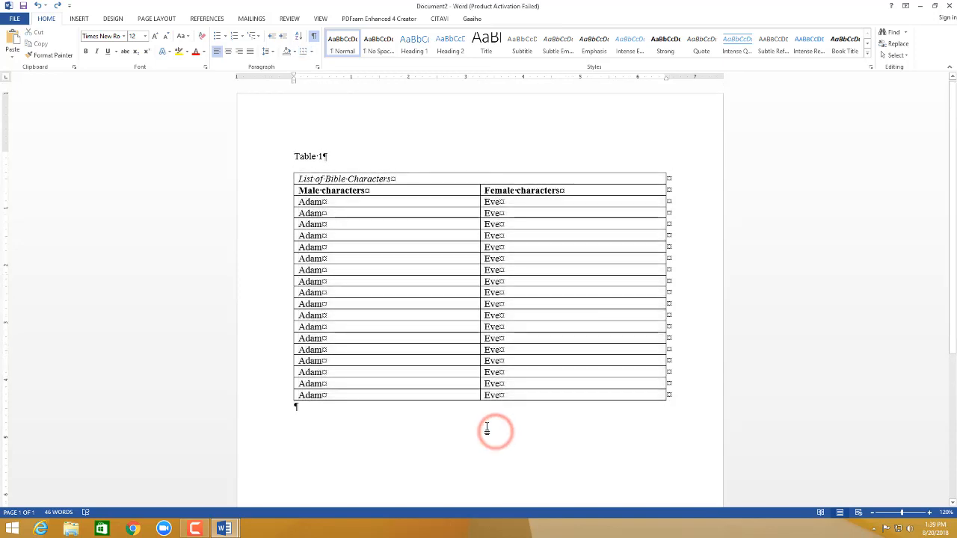
# Step: Remove all borders from the whole table
pyautogui.keyDown('ctrl'); pyautogui.scroll(2, 481, 427); pyautogui.keyUp('ctrl')
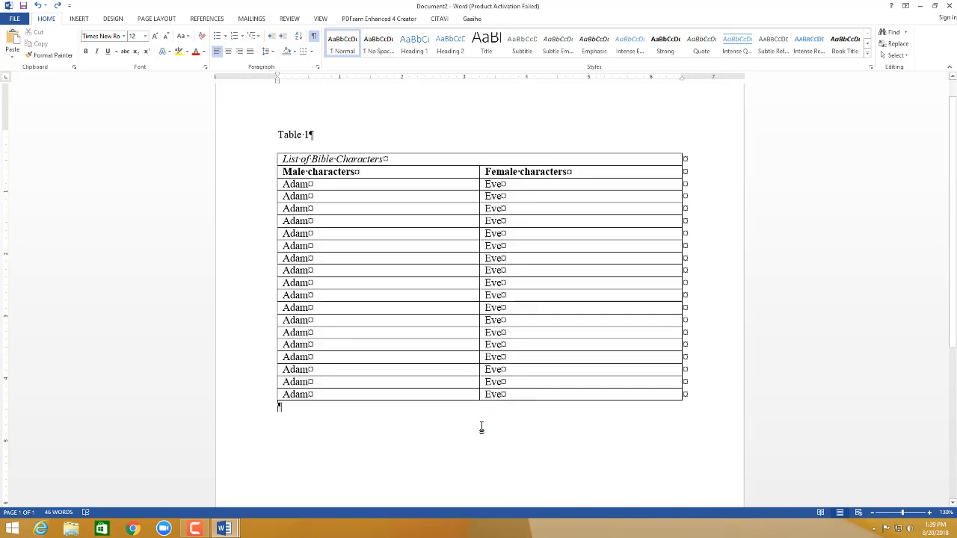
pyautogui.scroll(1, 474, 426)
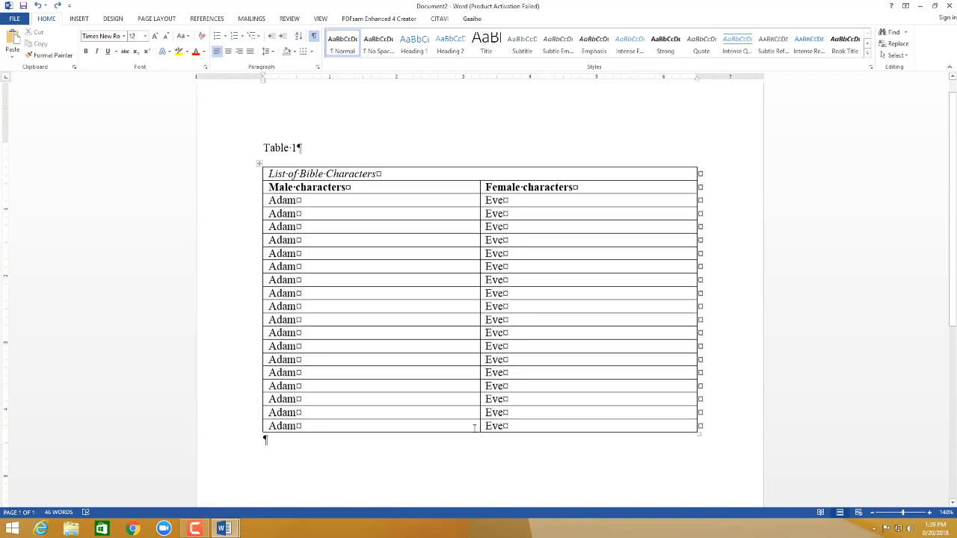
pyautogui.click(260, 165)
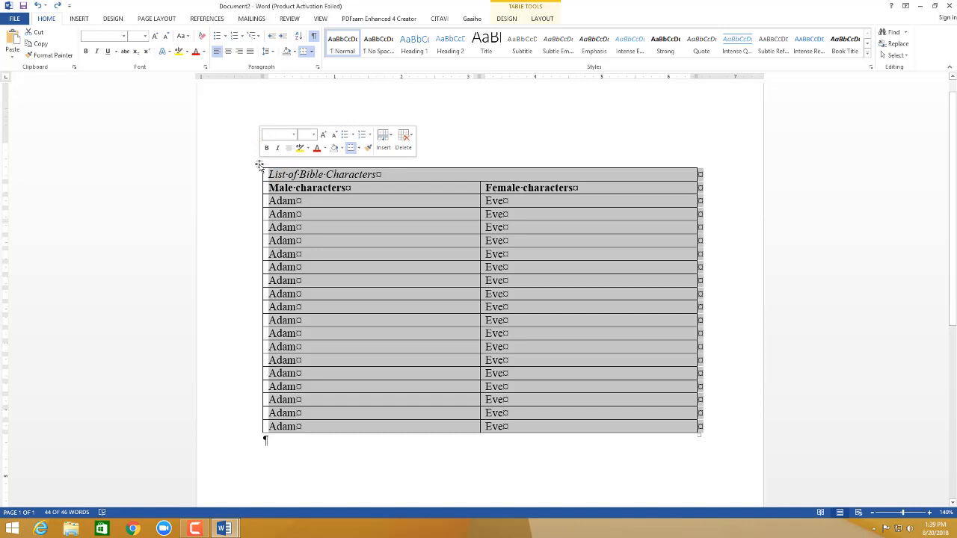
pyautogui.click(514, 20)
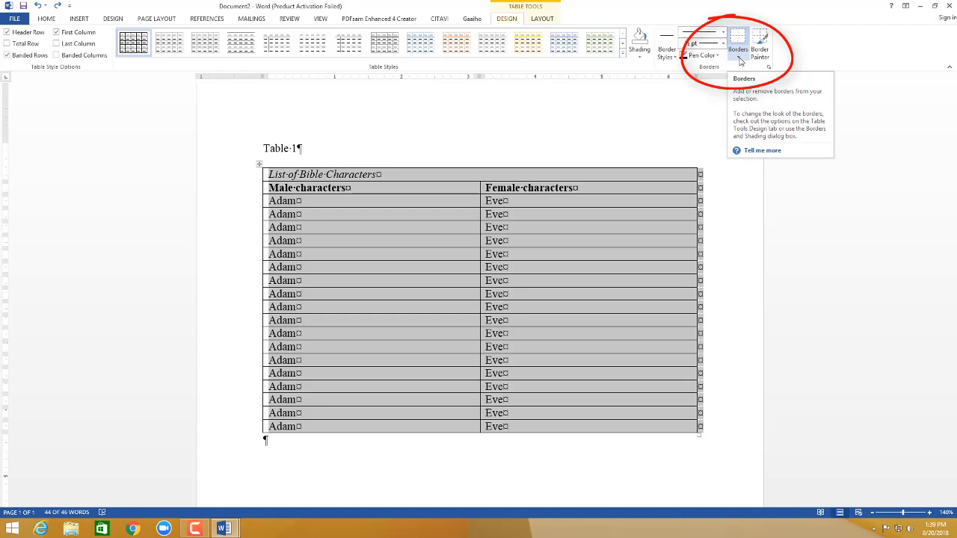
pyautogui.click(739, 60)
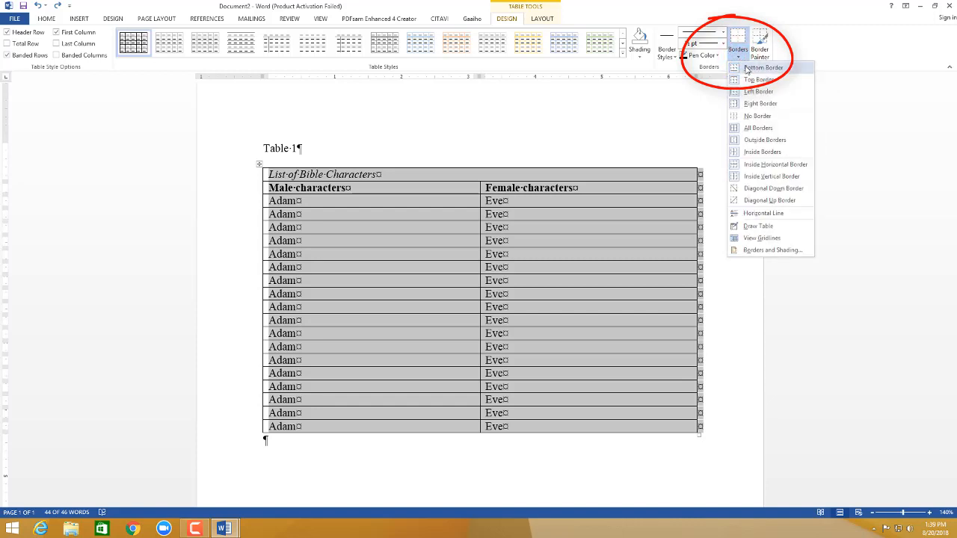
pyautogui.click(771, 117)
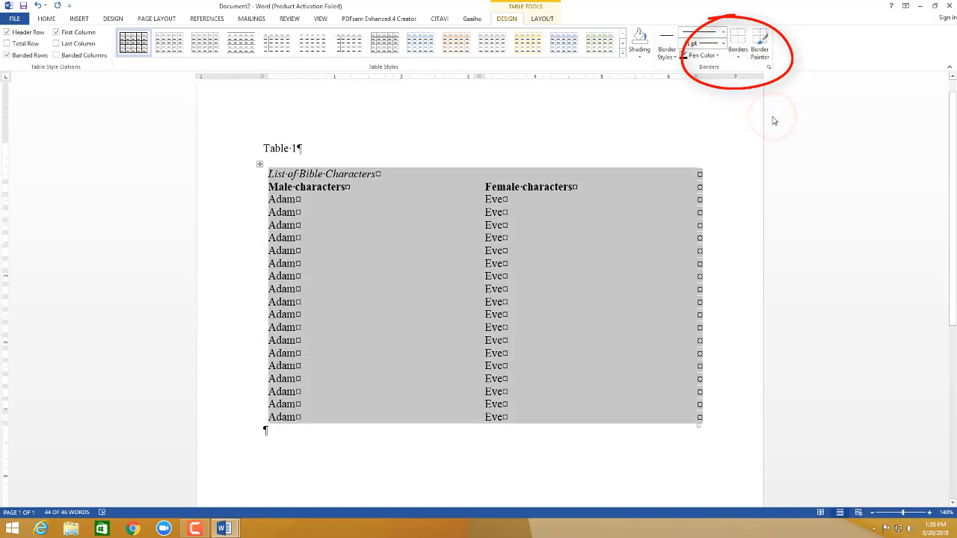
pyautogui.click(546, 237)
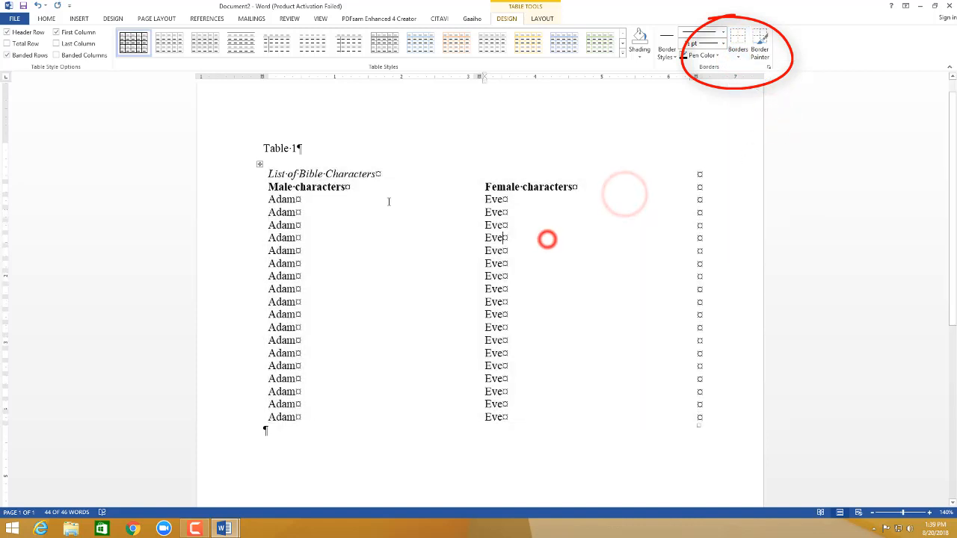
# Step: Add a bottom border and a top border to the "Male characters" and "Female characters" heading row
pyautogui.moveTo(269, 173); pyautogui.dragTo(700, 175)
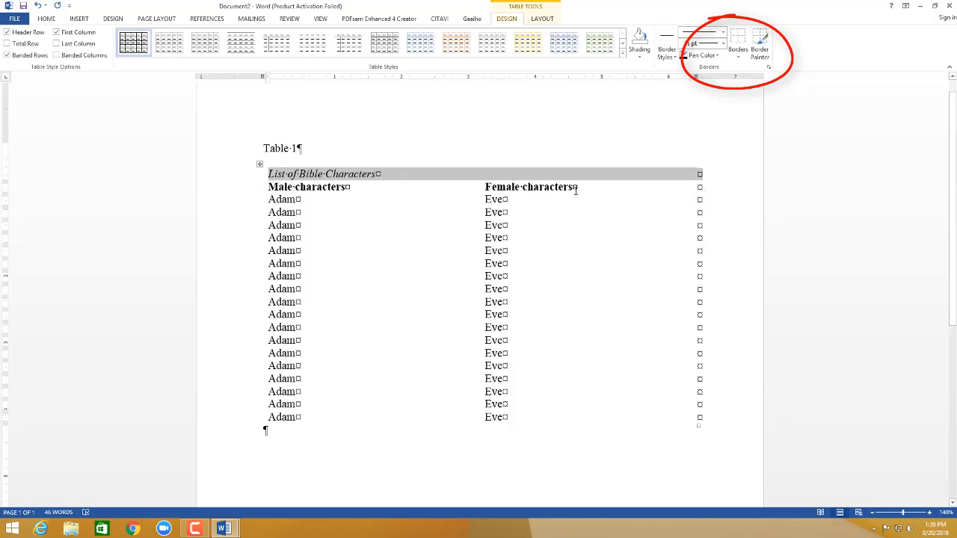
pyautogui.moveTo(269, 187); pyautogui.dragTo(643, 186)
pyautogui.click(739, 57)
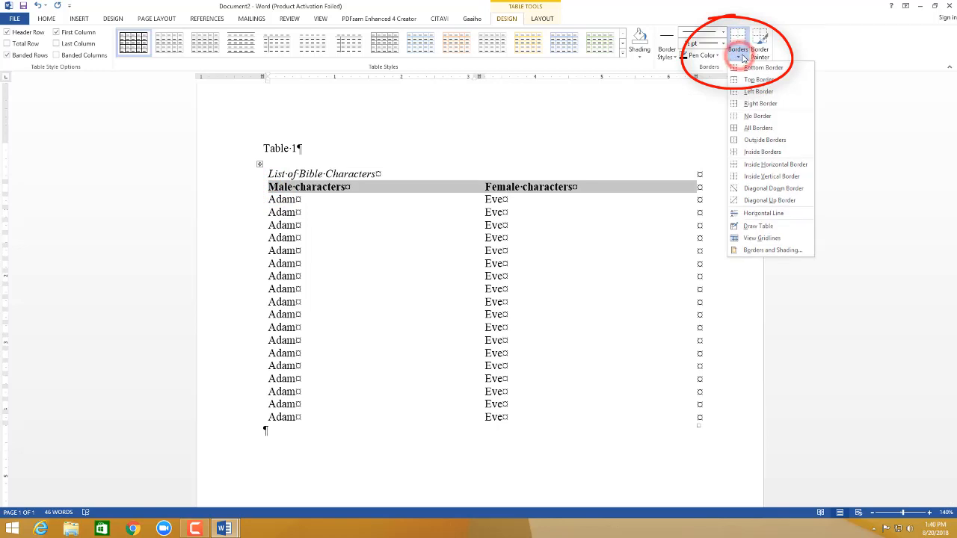
pyautogui.click(750, 71)
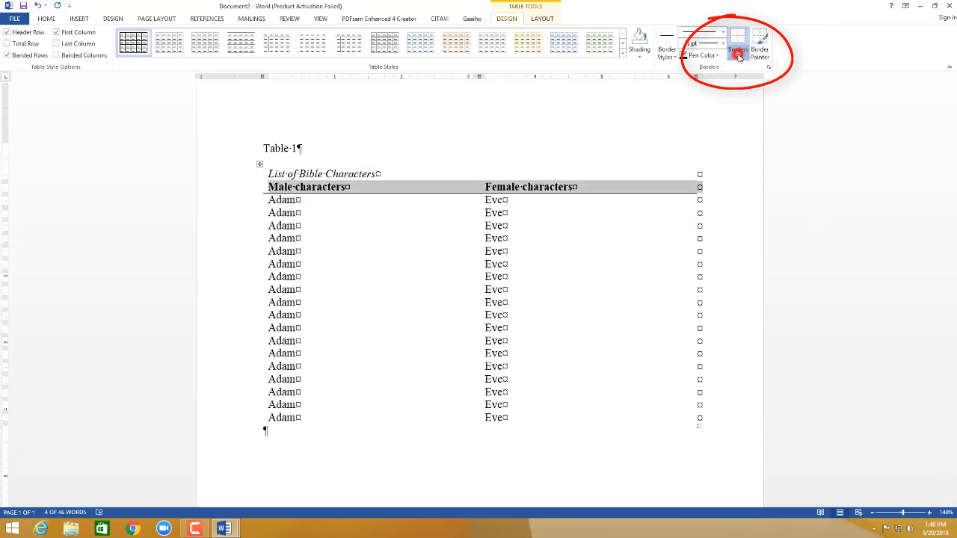
pyautogui.click(739, 57)
pyautogui.click(750, 80)
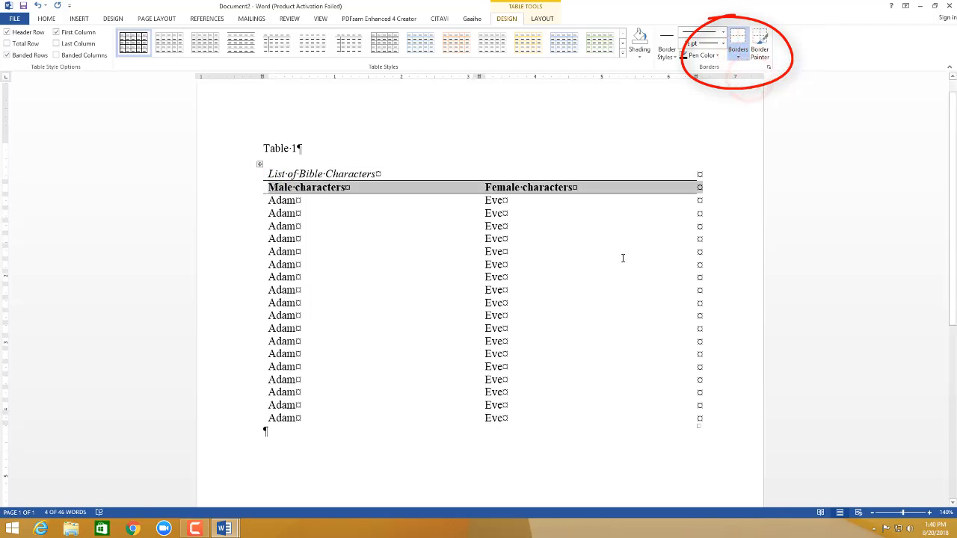
pyautogui.click(759, 292)
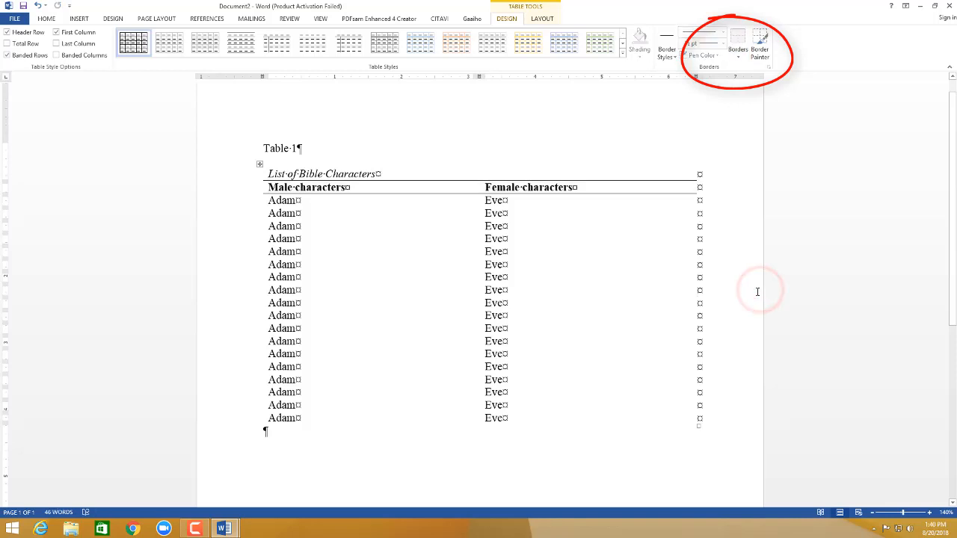
# Step: Add a bottom border to the last row of the table
pyautogui.scroll(-2, 747, 295)
pyautogui.click(700, 351)
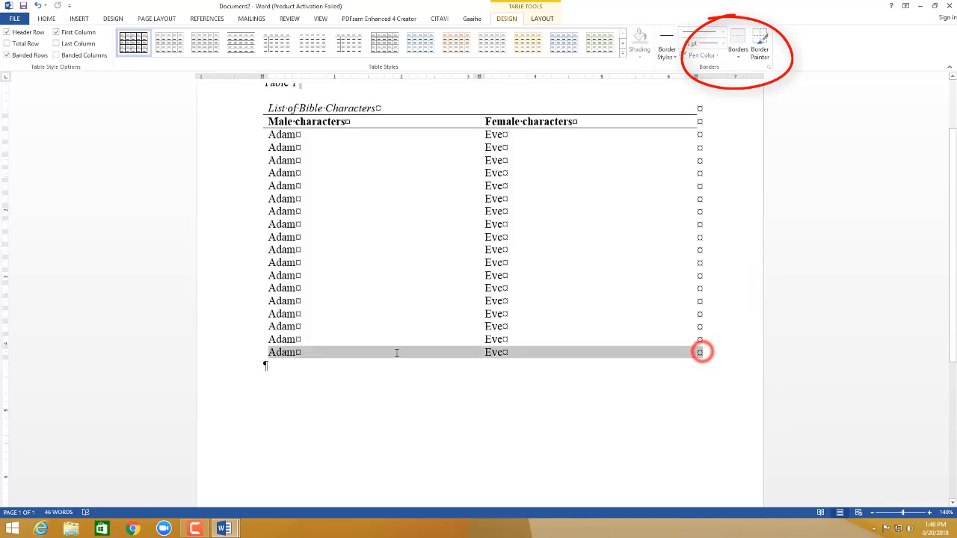
pyautogui.click(737, 57)
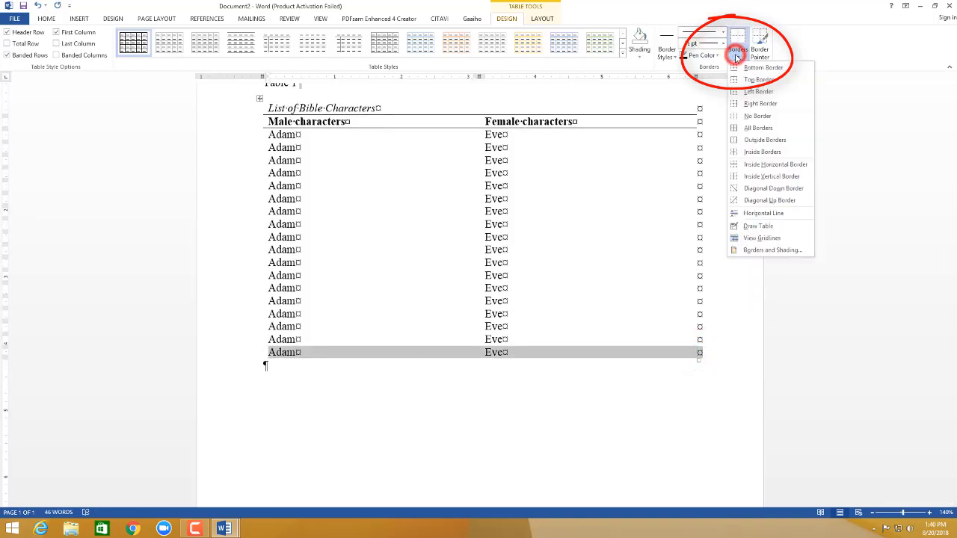
pyautogui.click(756, 67)
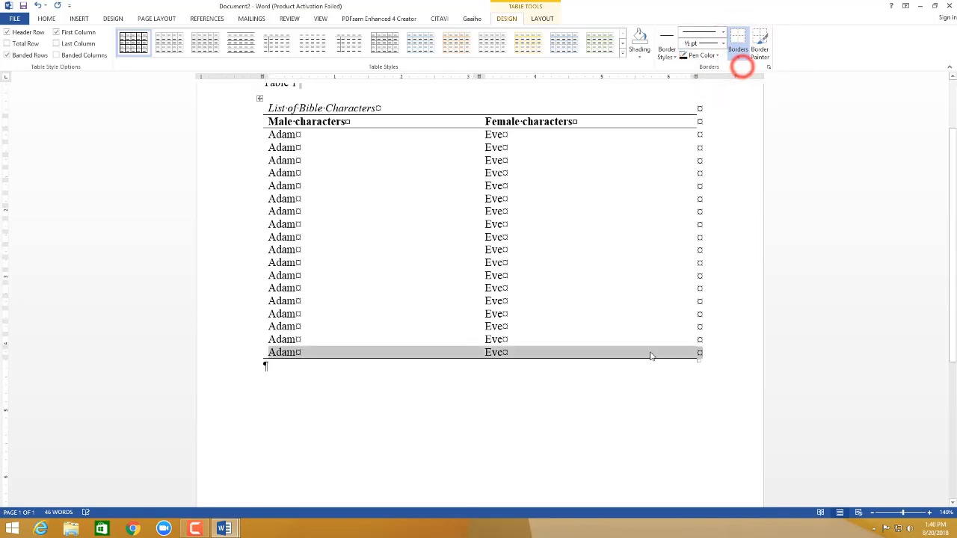
pyautogui.click(775, 355)
pyautogui.scroll(2, 775, 355)
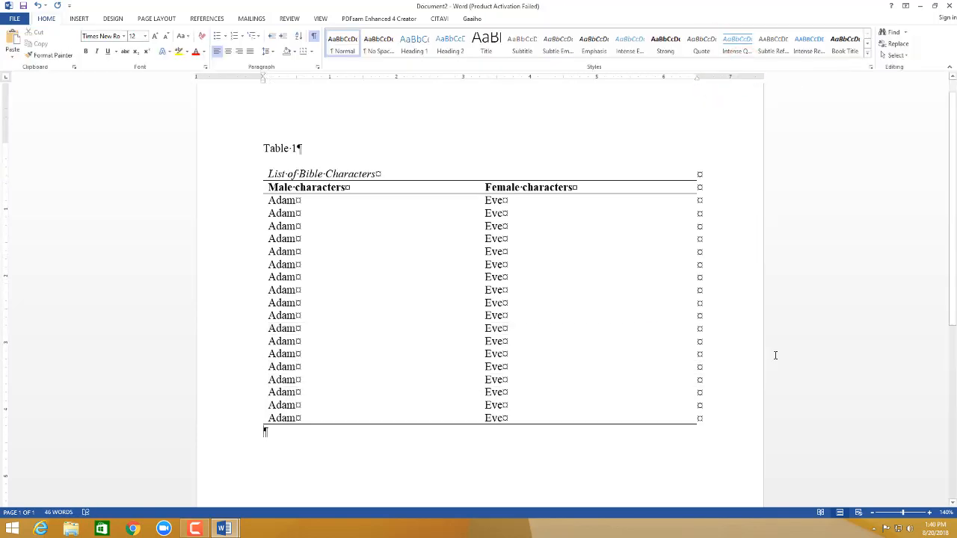